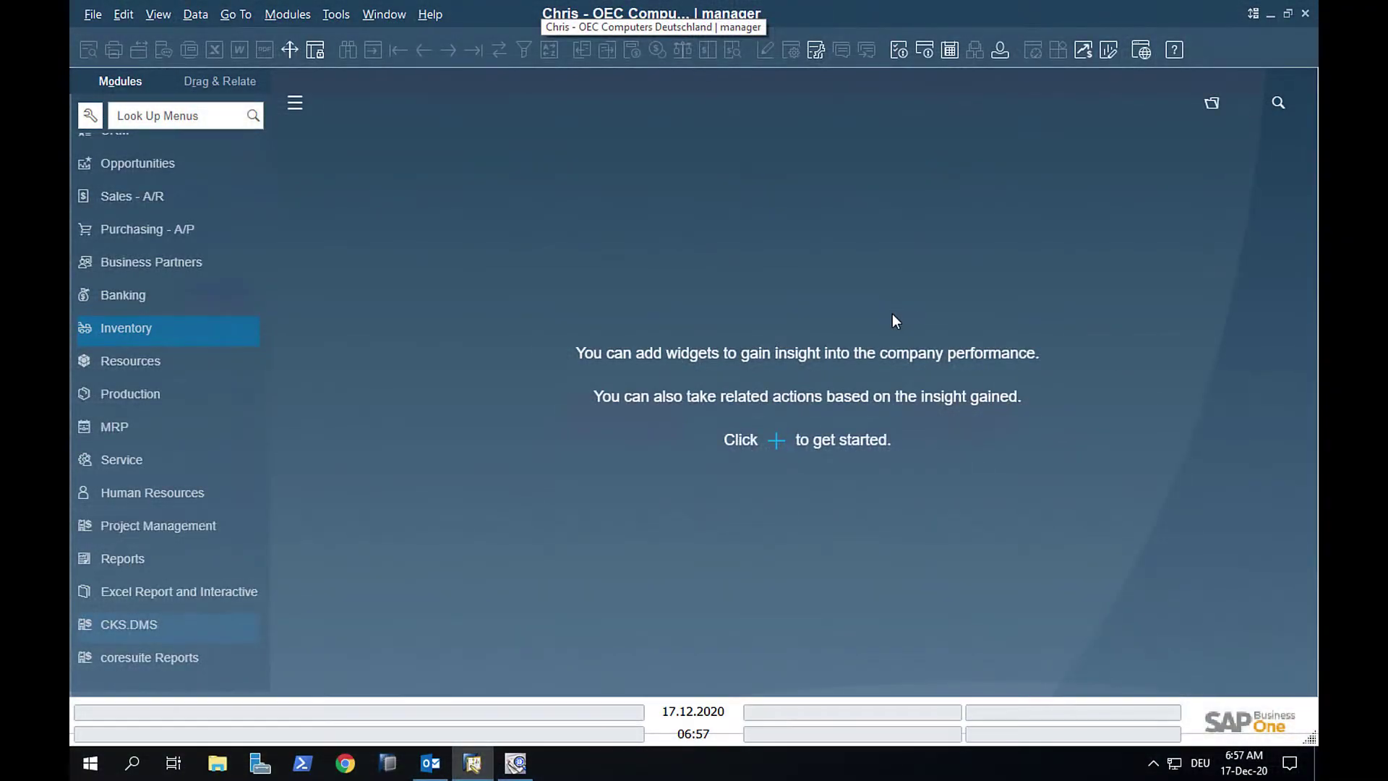
- Open the Automation Inbox from the CKS.DMS functions in the Modules pane
click(139, 621)
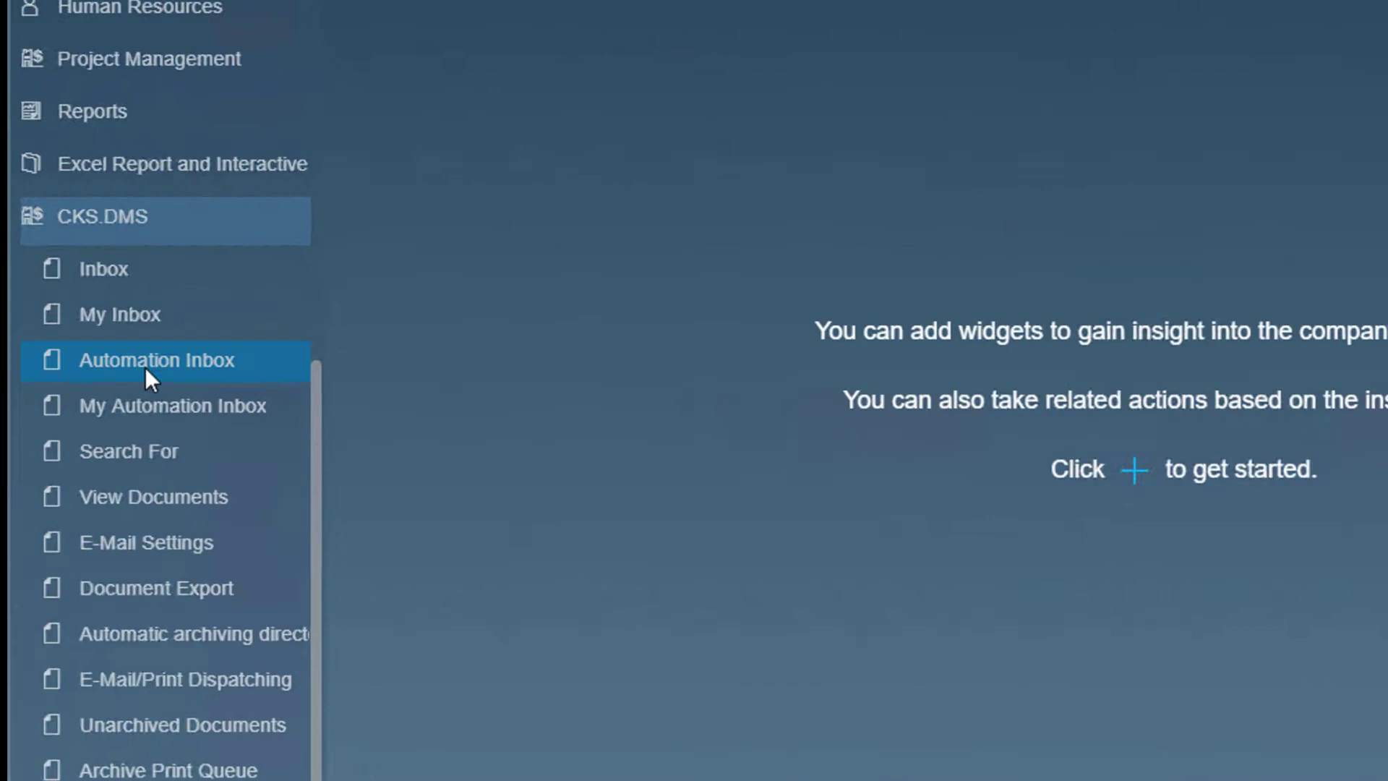
click(144, 367)
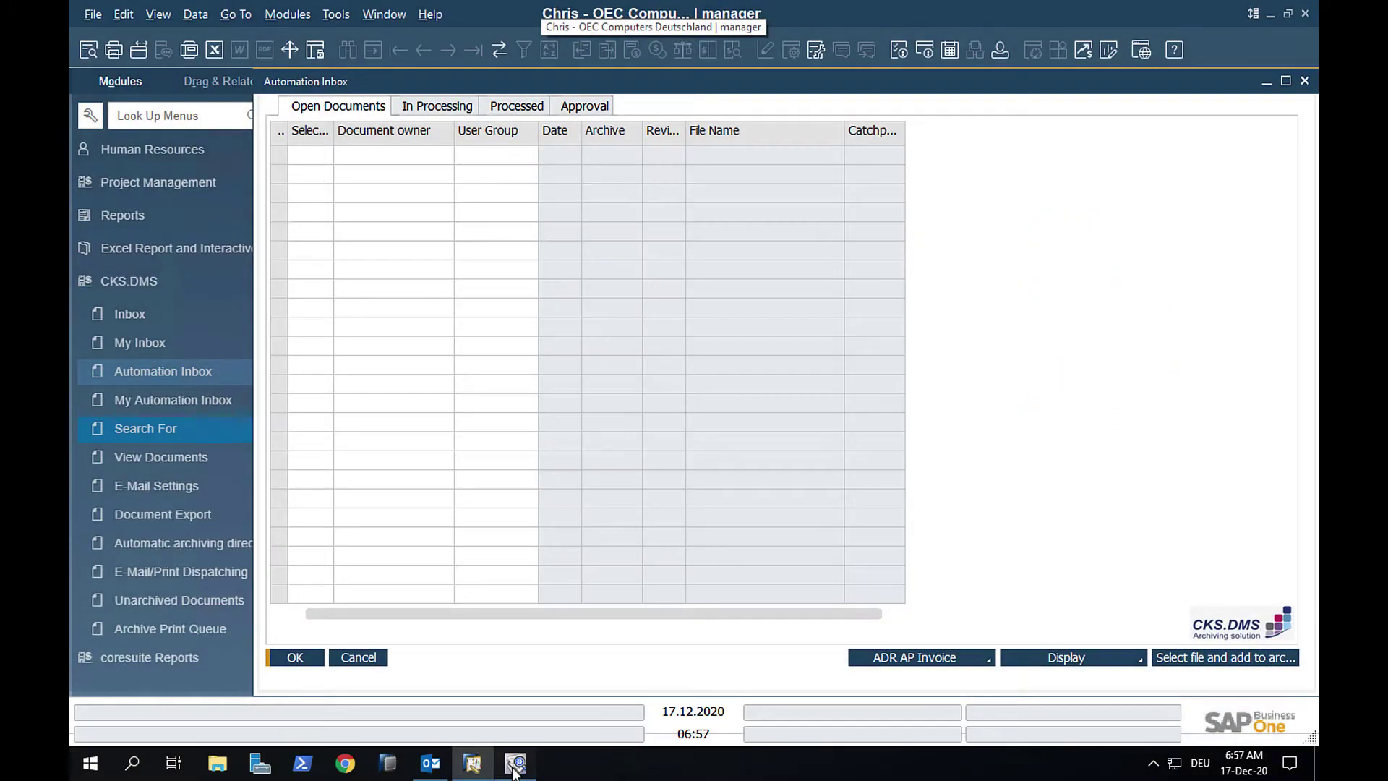
- Scan the paper document with Avision Capture Tool into the inbox as CKSscan4393.pdf
click(514, 765)
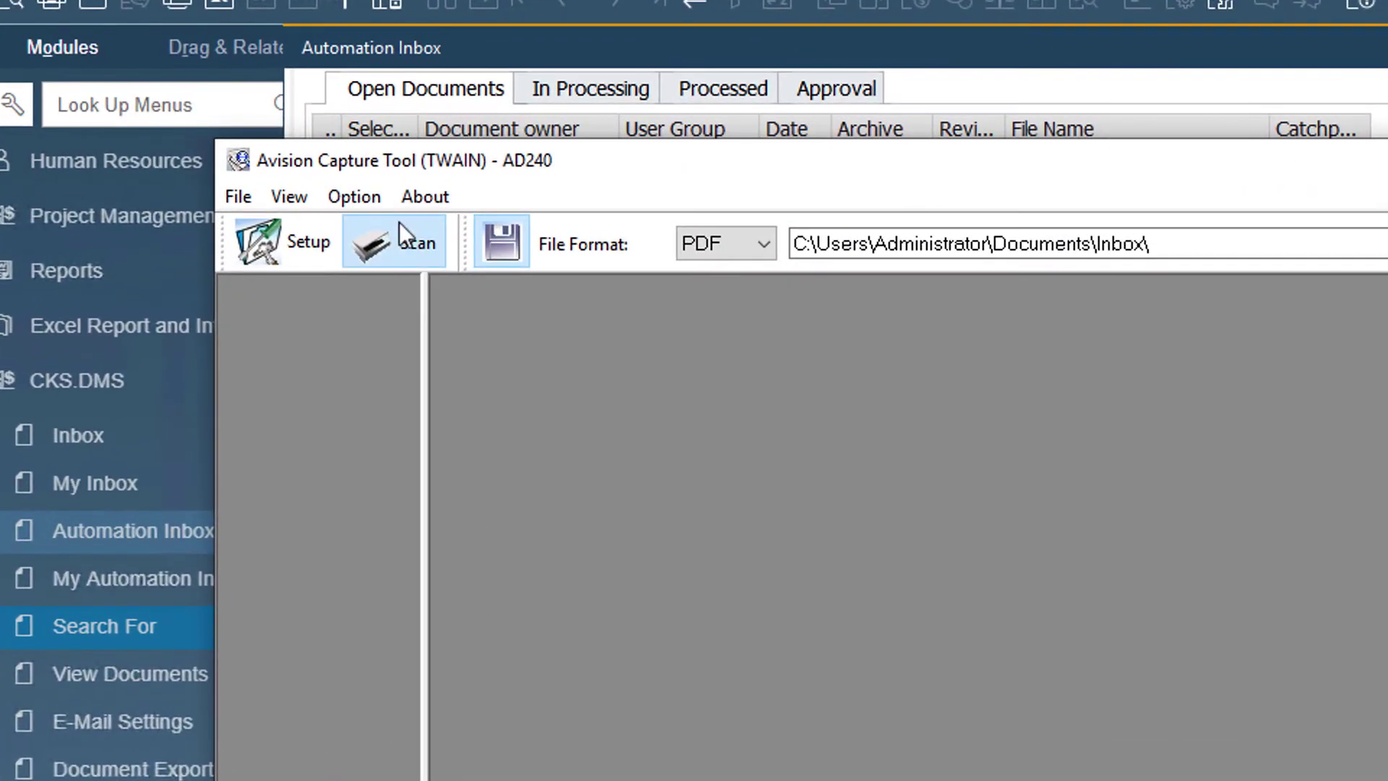
click(323, 189)
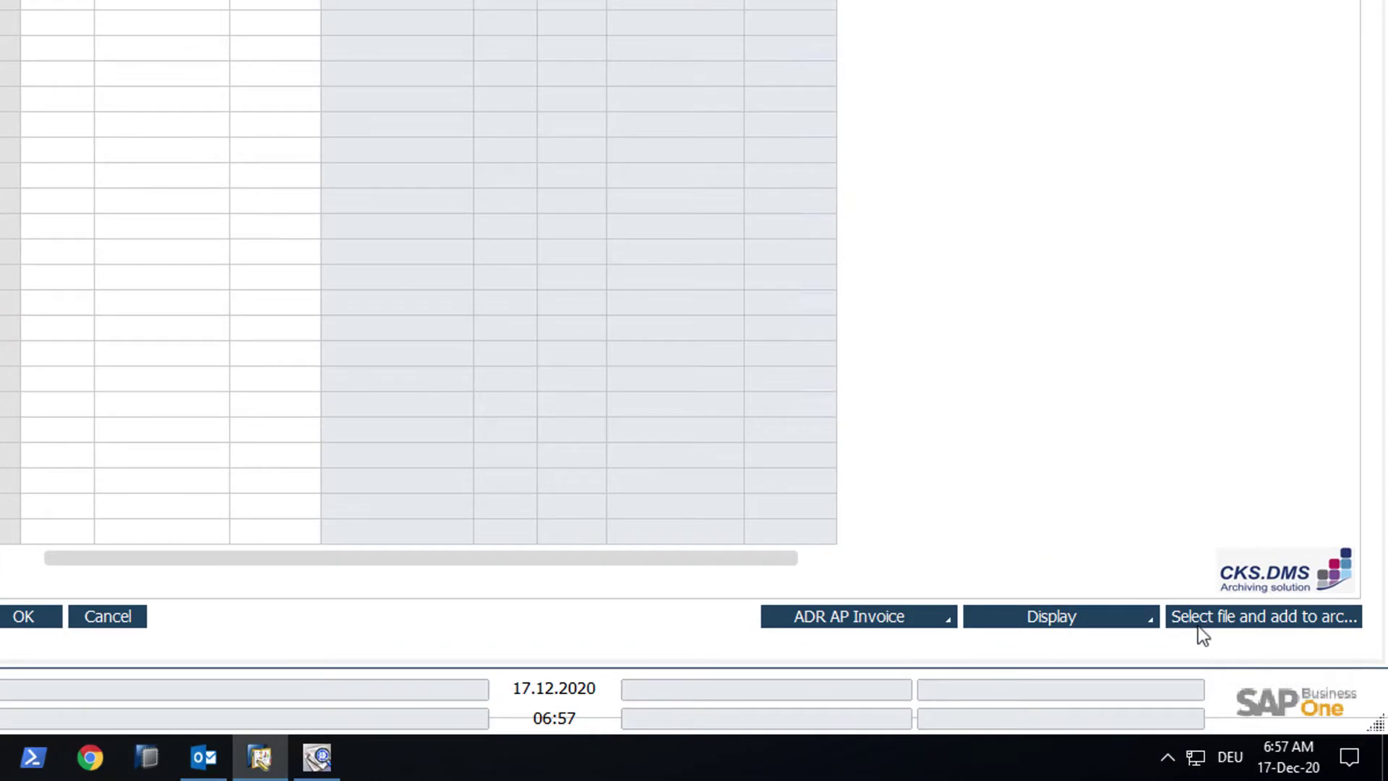
- Archive Sweeties Invoice.pdf from disk into the Automation Inbox as archive 508
click(1198, 626)
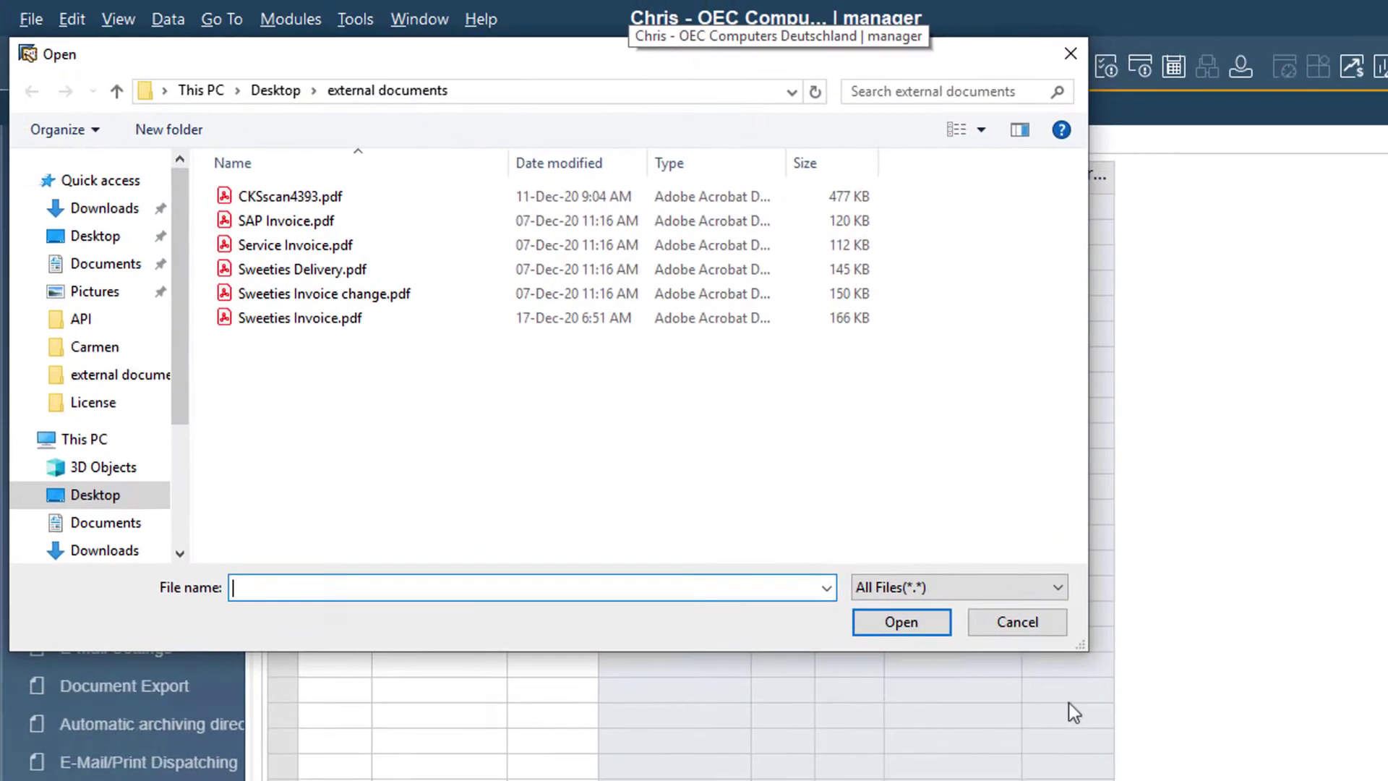
click(289, 318)
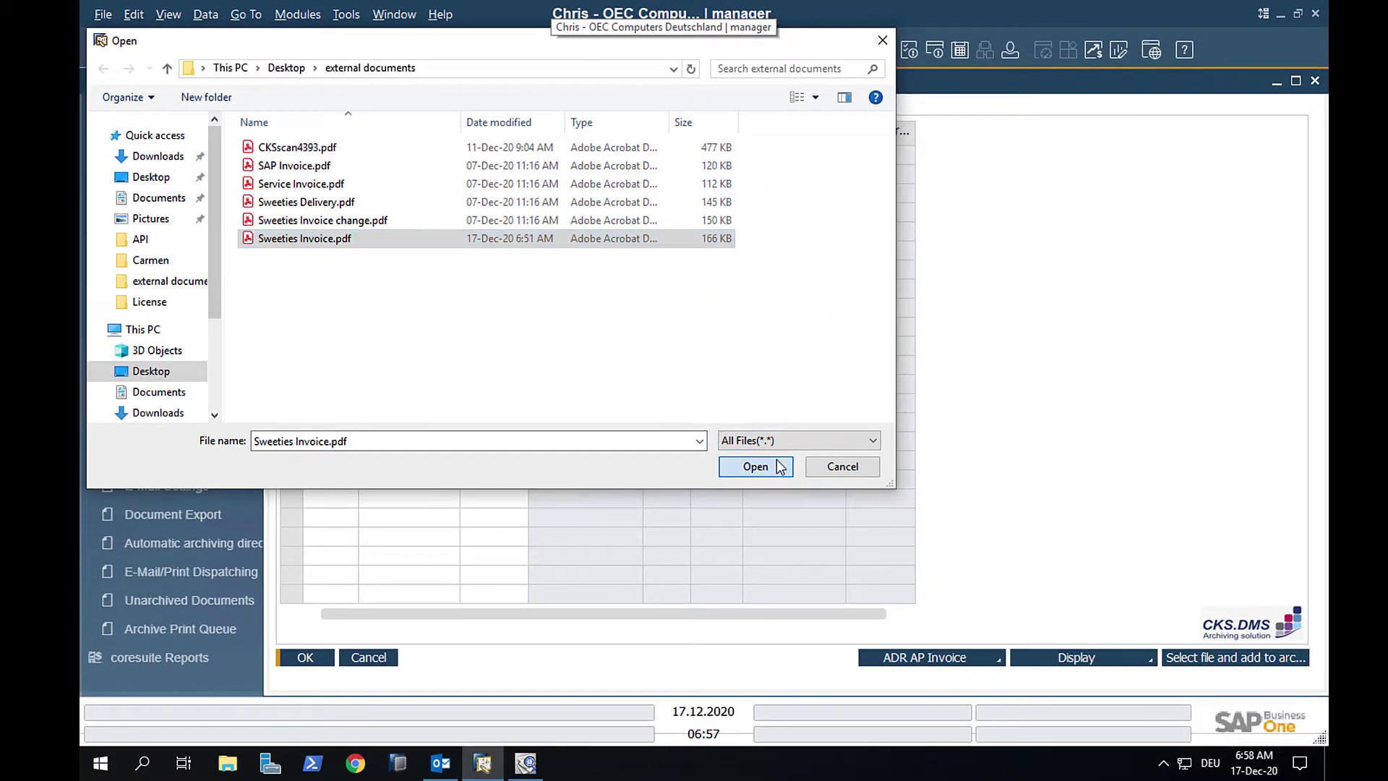
click(755, 467)
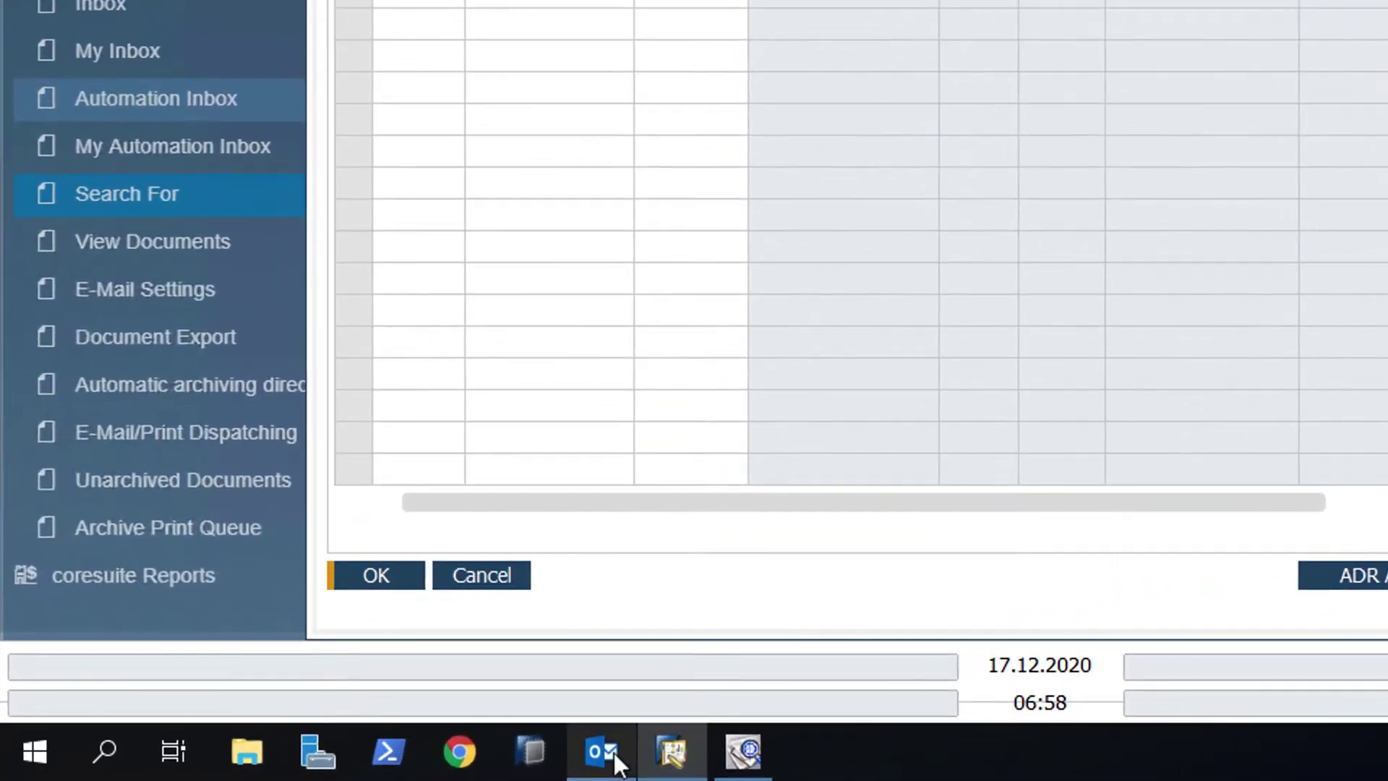
- Archive the Outlook e-mail's SAP Invoice.pdf attachment into the inbox as archive 509
click(607, 751)
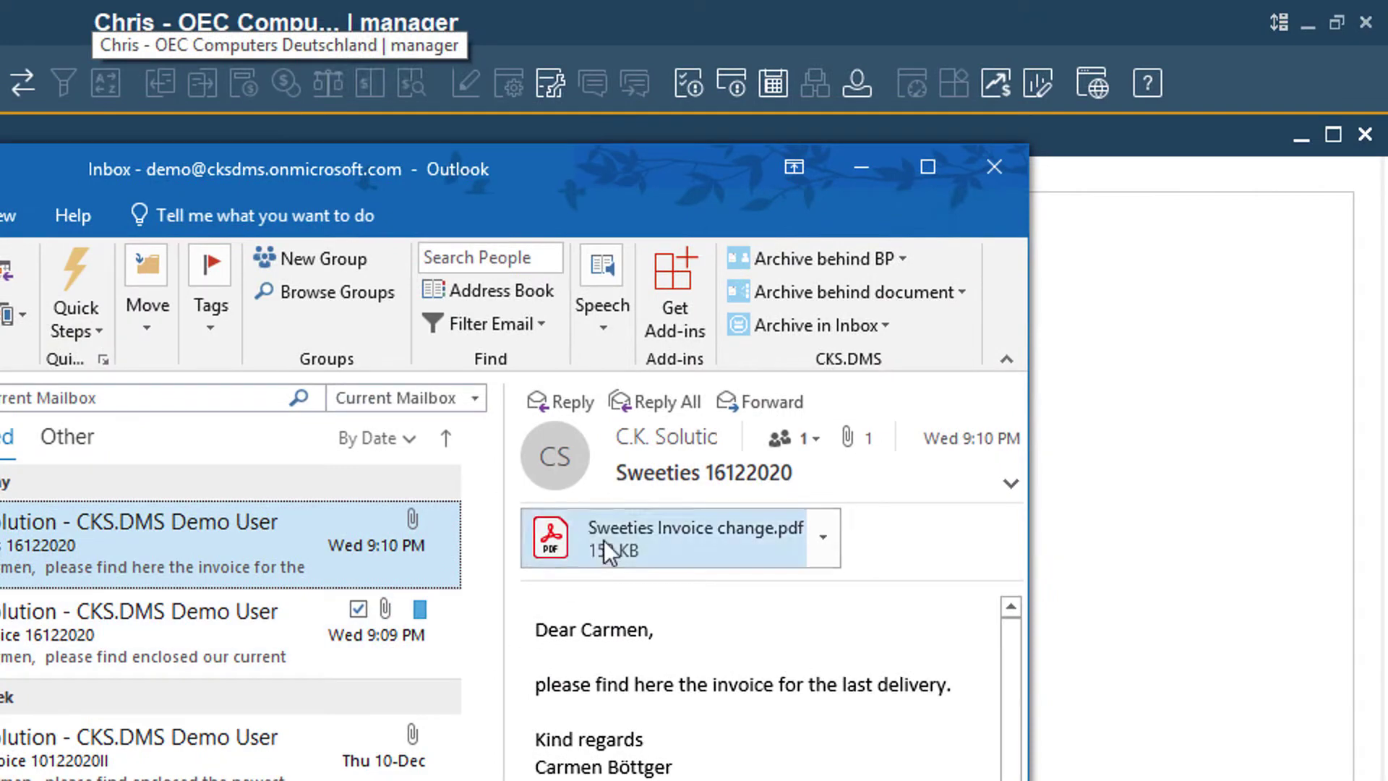
click(867, 295)
click(853, 396)
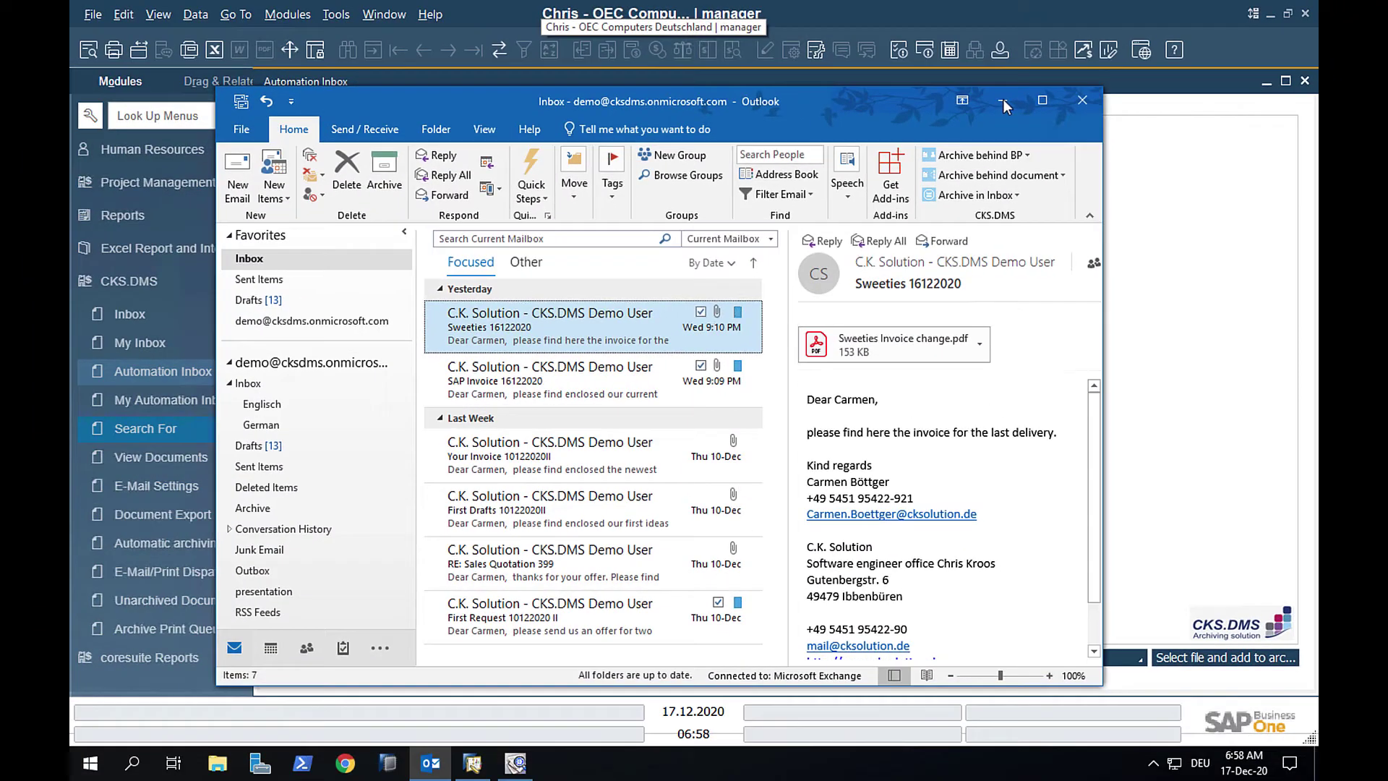
click(1003, 98)
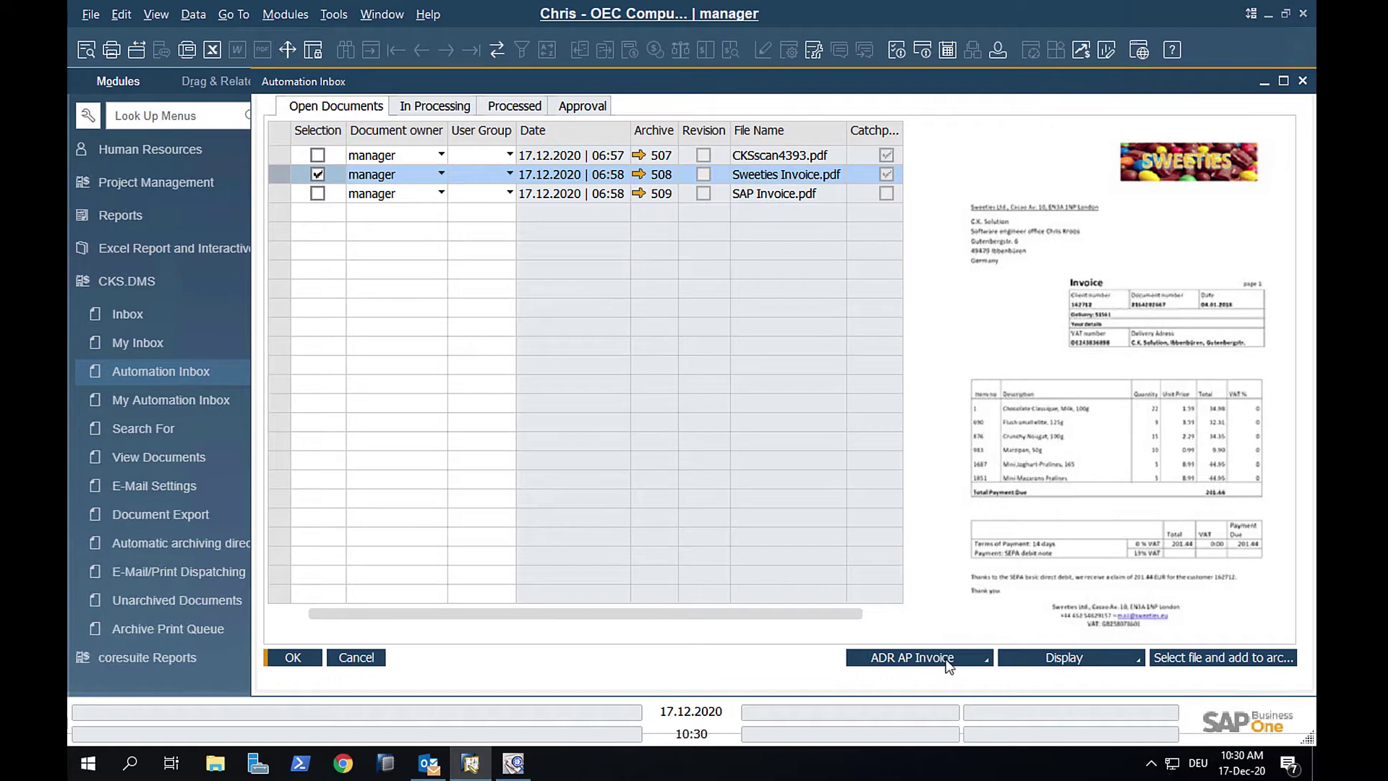
- Run ADR AP Invoice recognition on Sweeties Invoice.pdf and find document 641 under Processed
click(949, 667)
click(433, 109)
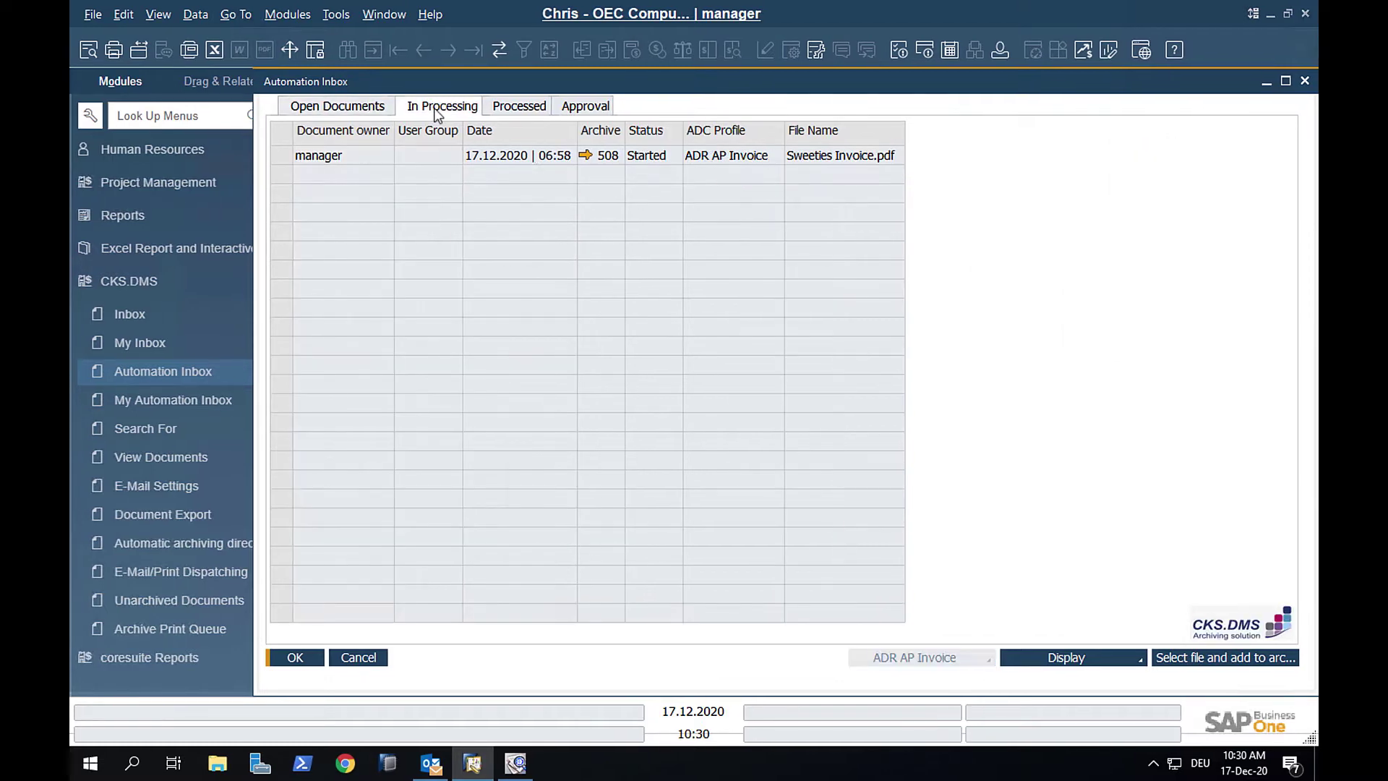
click(525, 109)
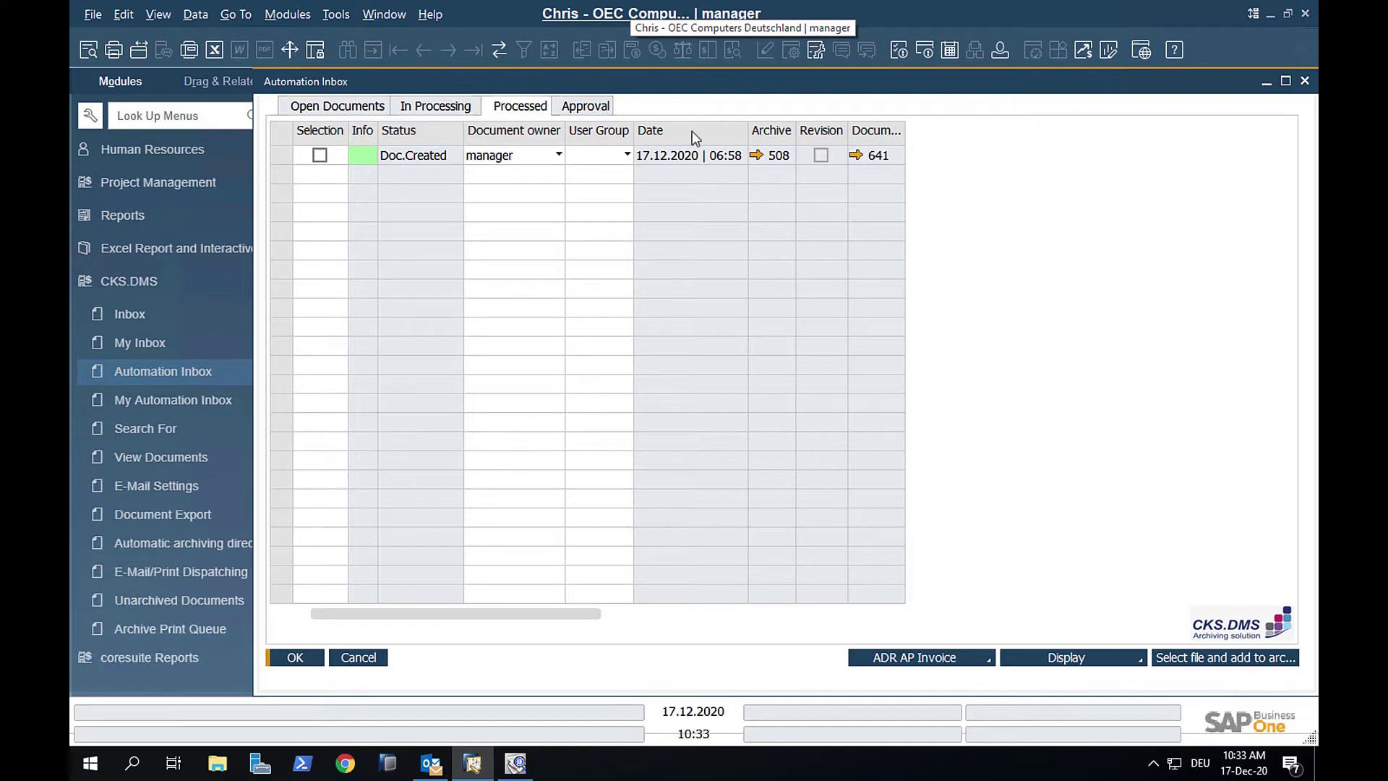
click(857, 156)
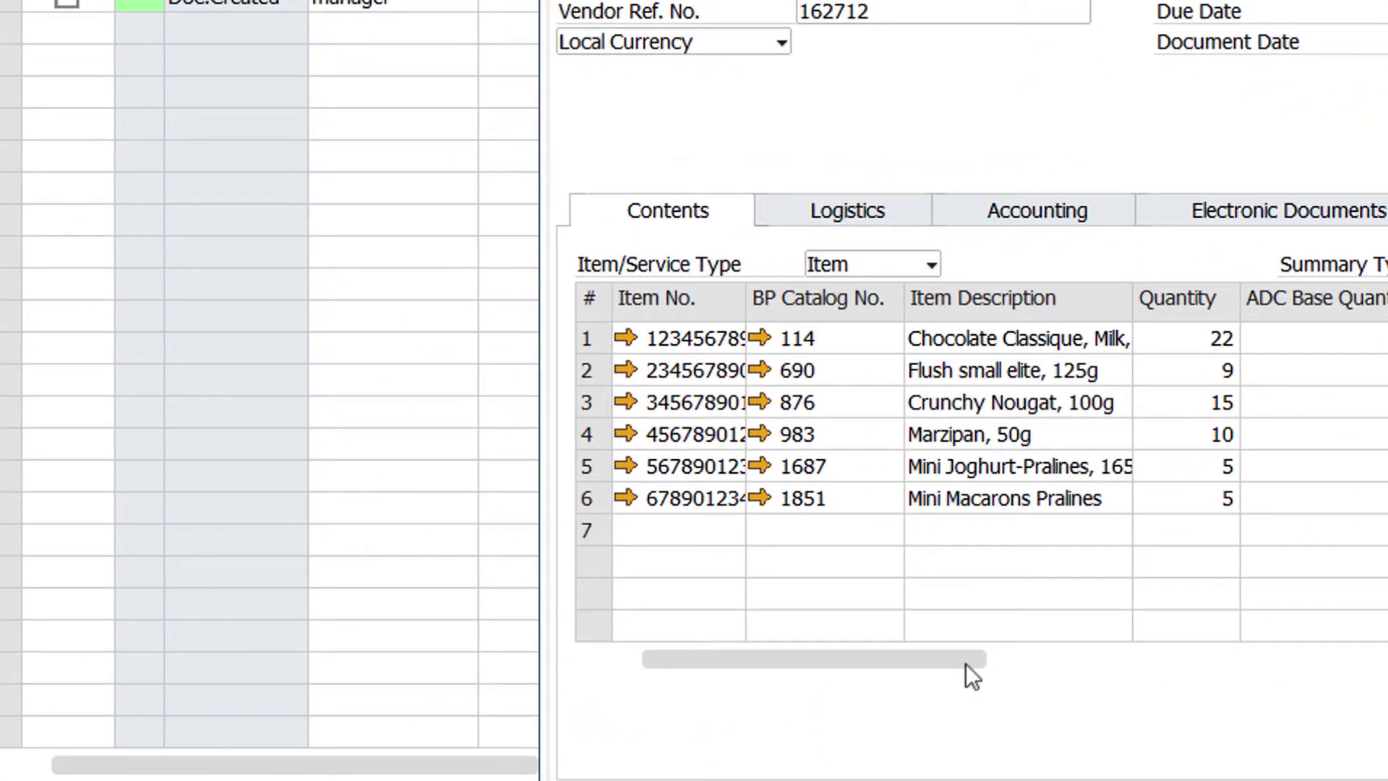
- Scroll through draft 641 to review its six Sweeties lines and 201,44 EUR total
drag(966, 663, 1019, 665)
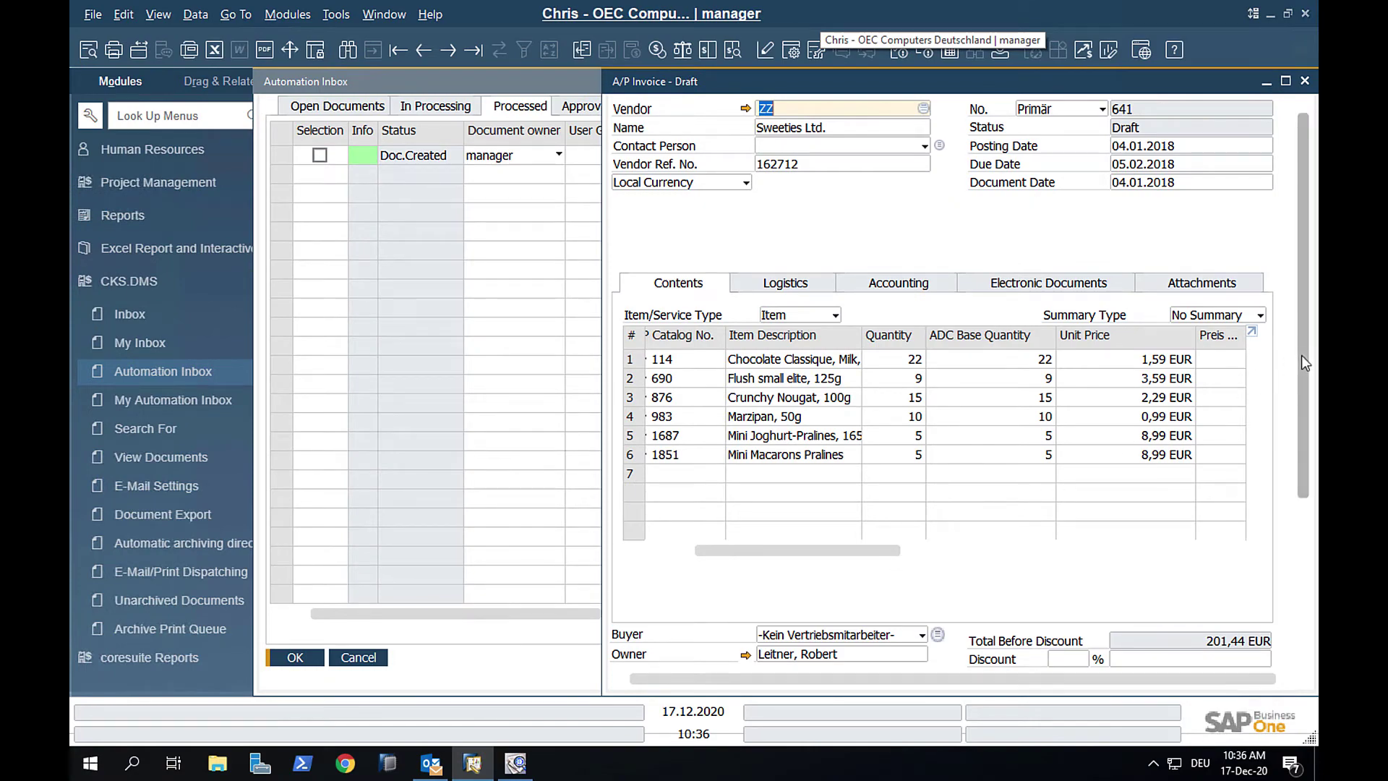
drag(1301, 357, 1301, 433)
scroll(970, 390, down, 3)
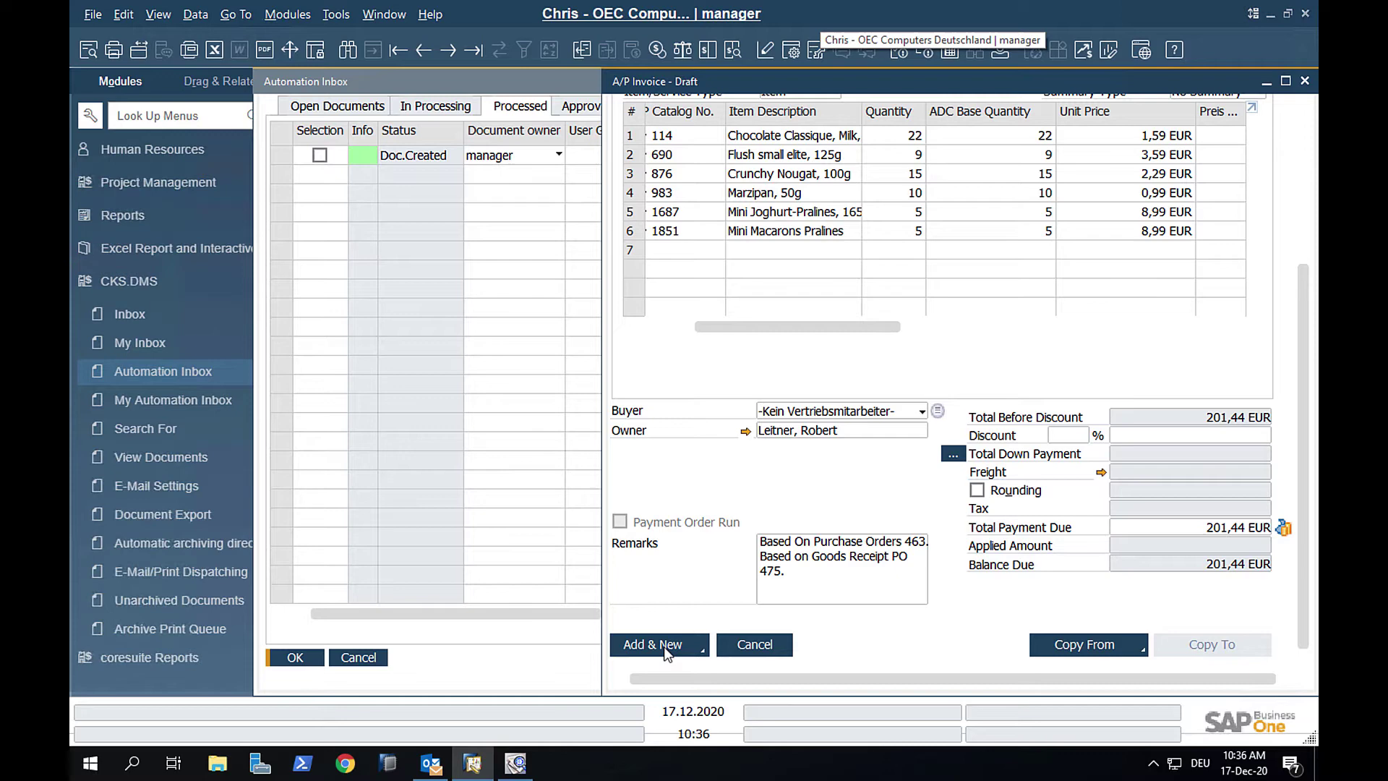
- Add the Sweeties Ltd. draft as a final A/P invoice, confirming with Yes
click(664, 647)
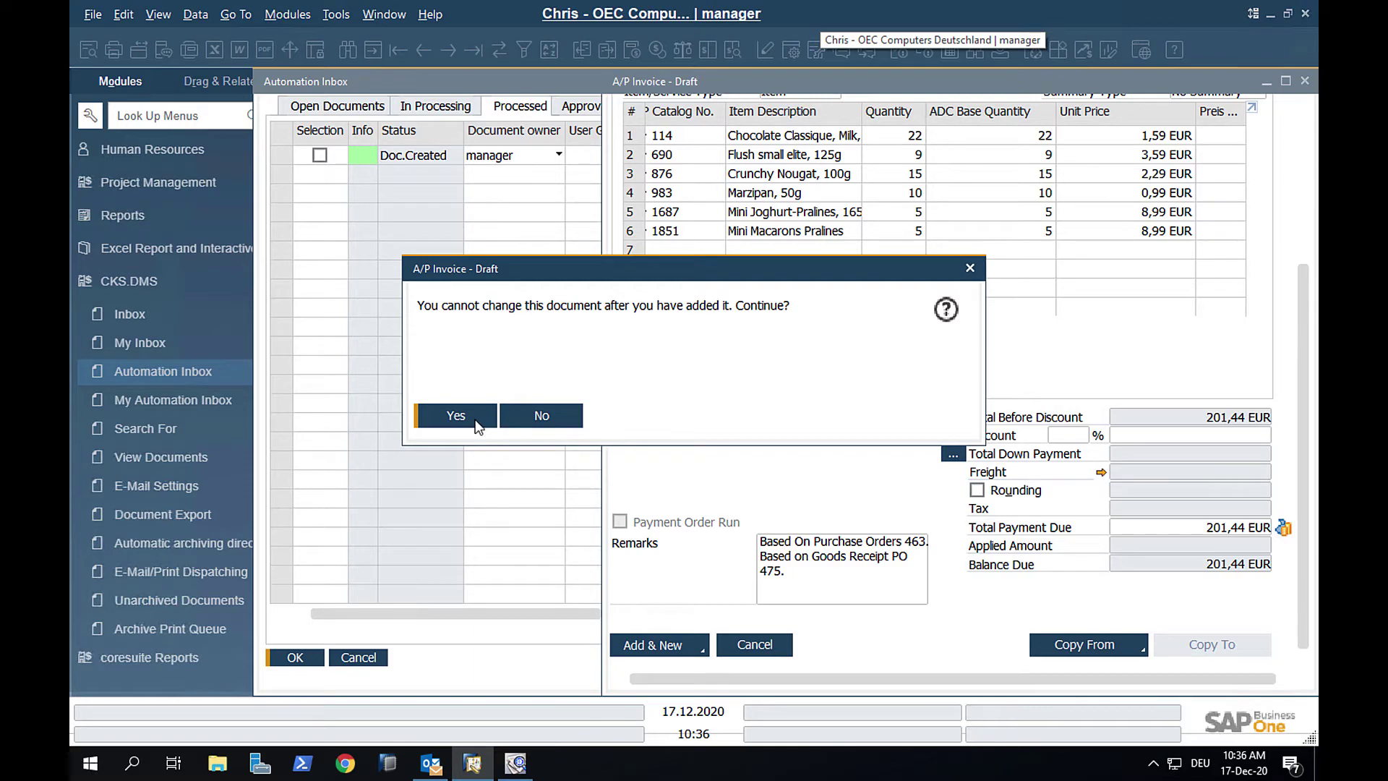
click(456, 416)
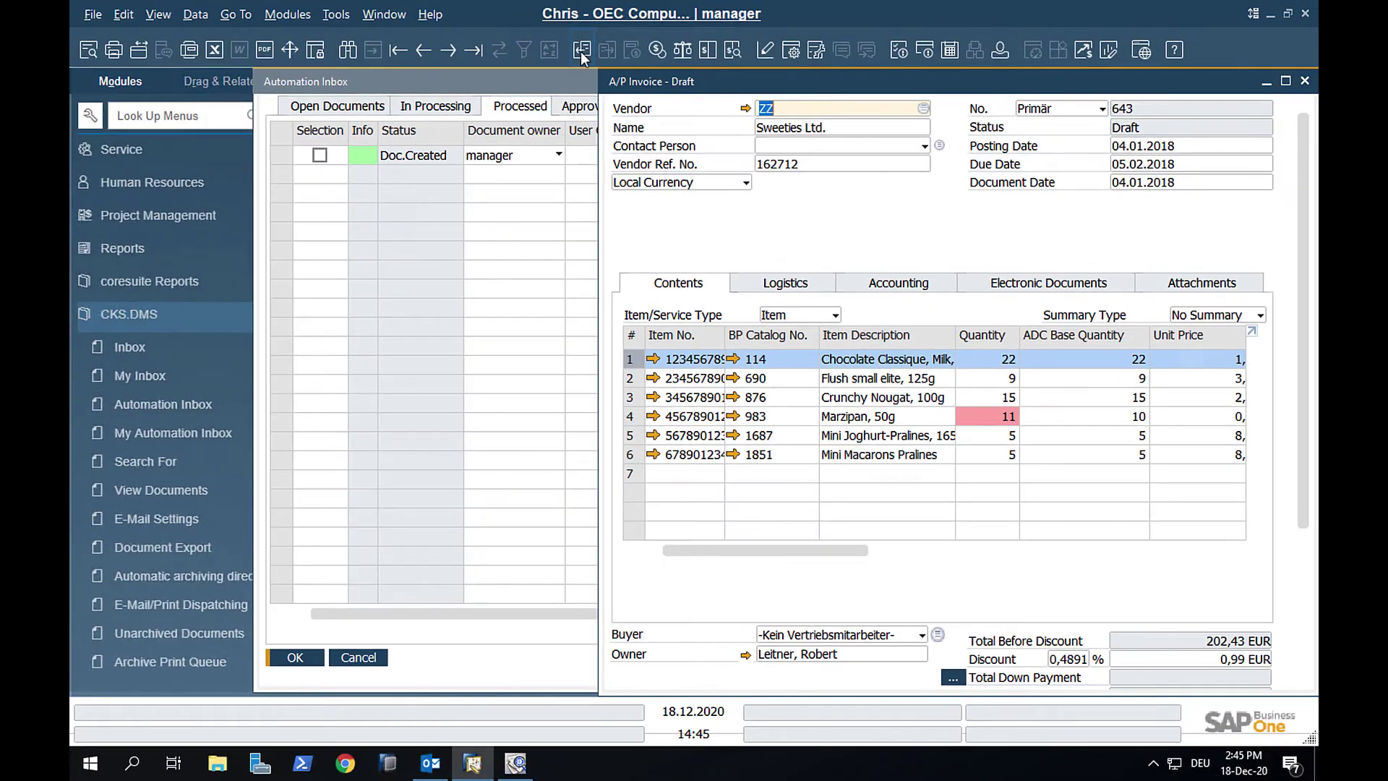
- Preview Goods Receipt PO 475's archived delivery note to verify the 10 Marzipan
click(580, 51)
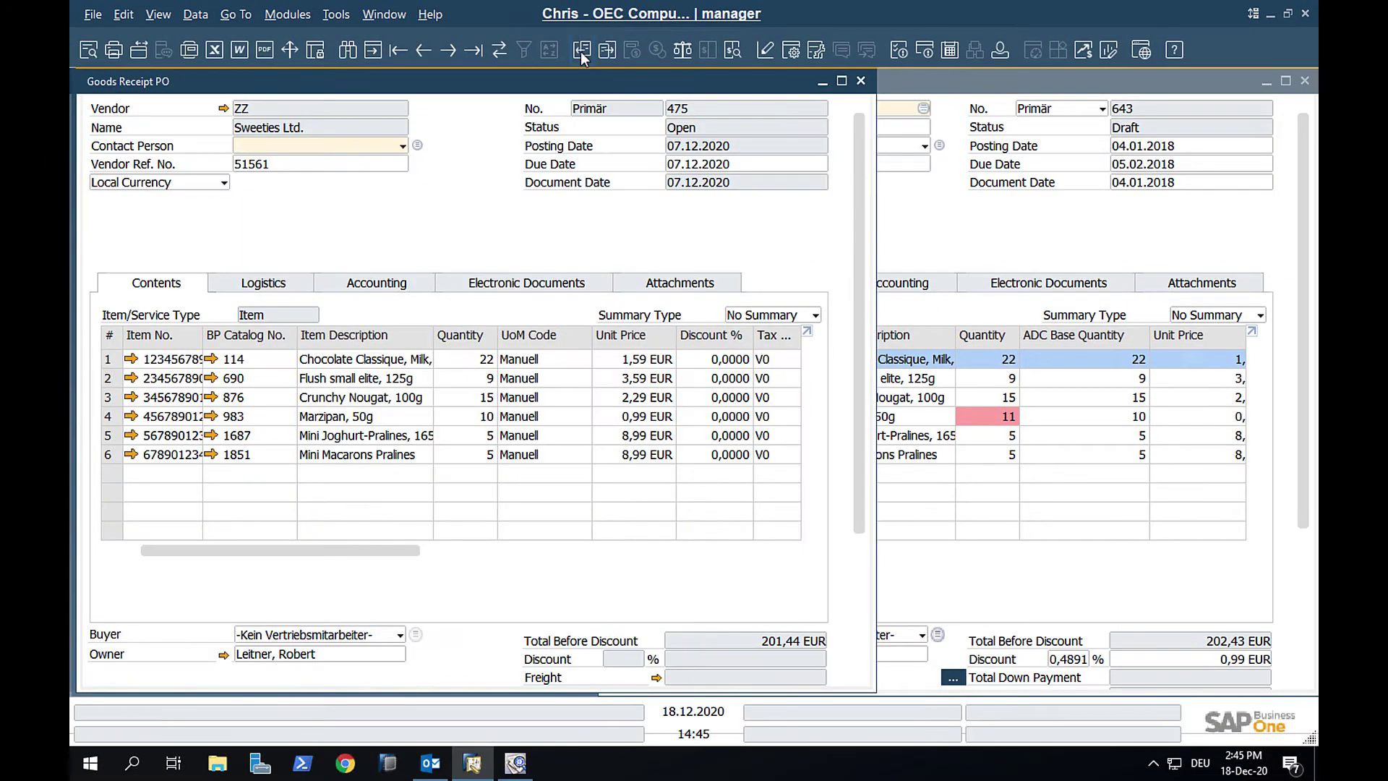
right_click(493, 227)
click(553, 308)
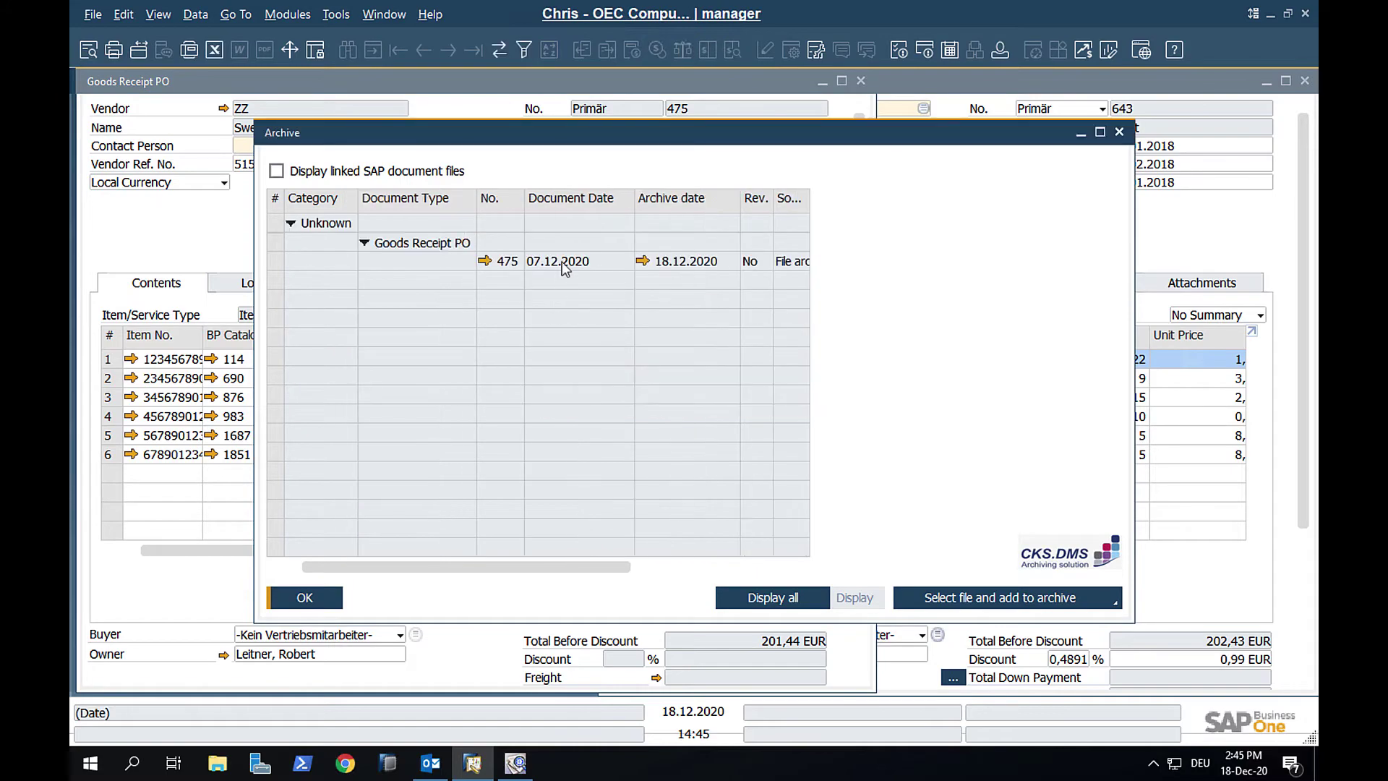
click(565, 265)
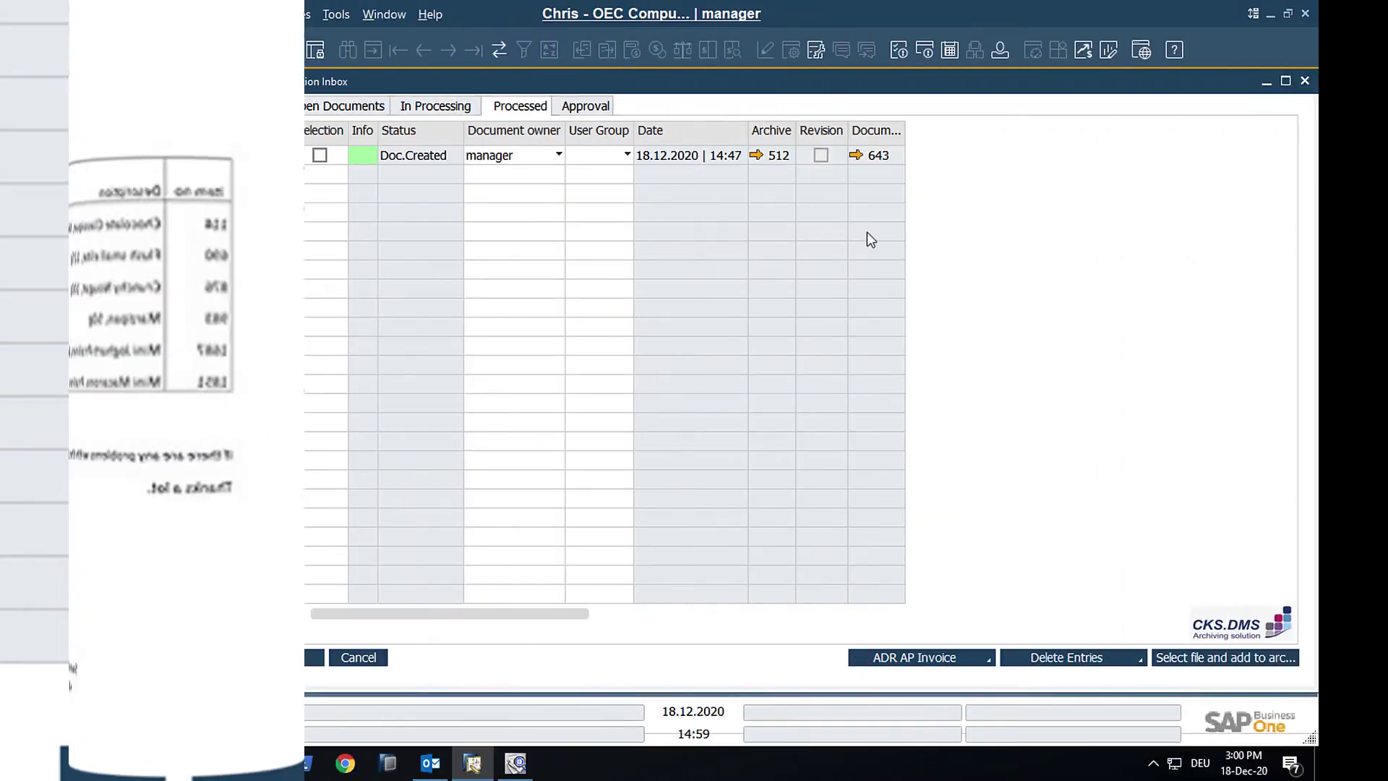
- Open draft 643 for Blockies Corporation from the Processed tab link
click(856, 155)
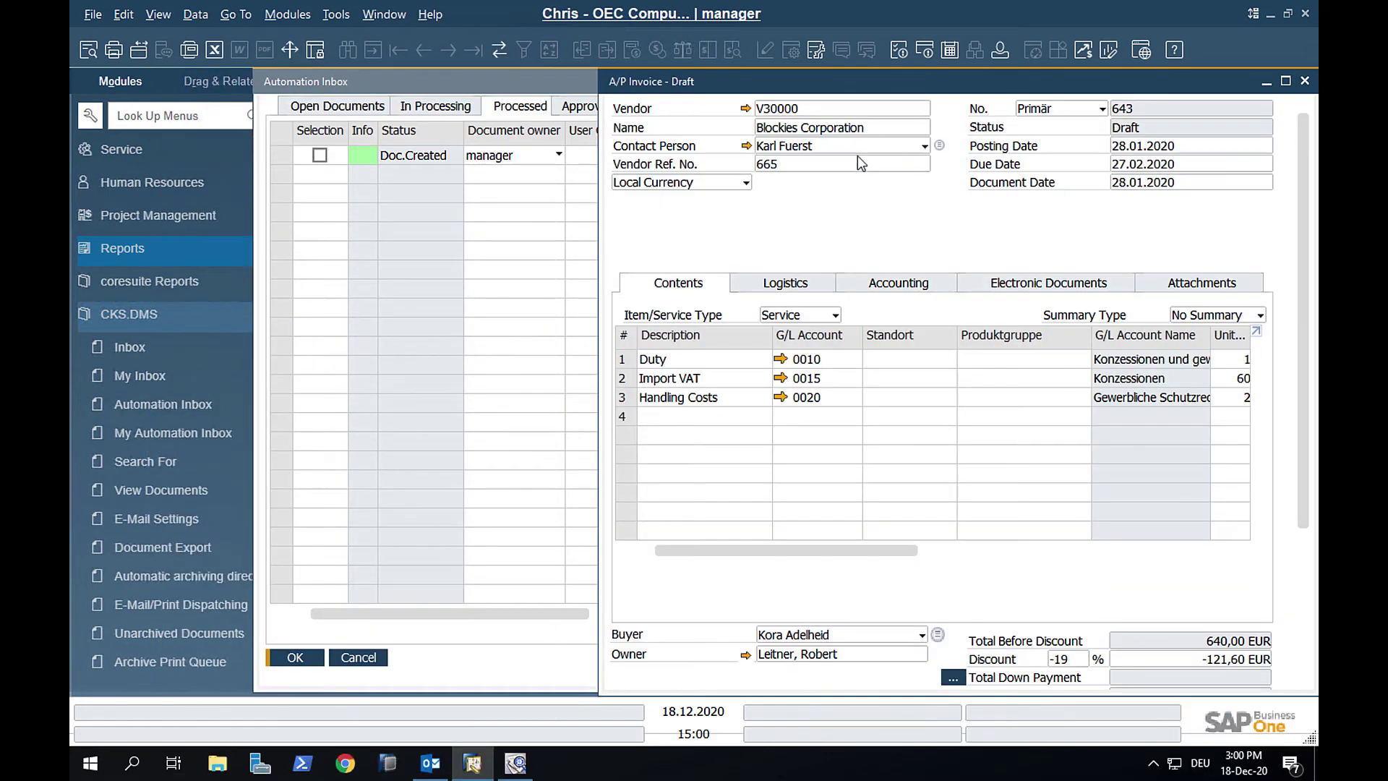